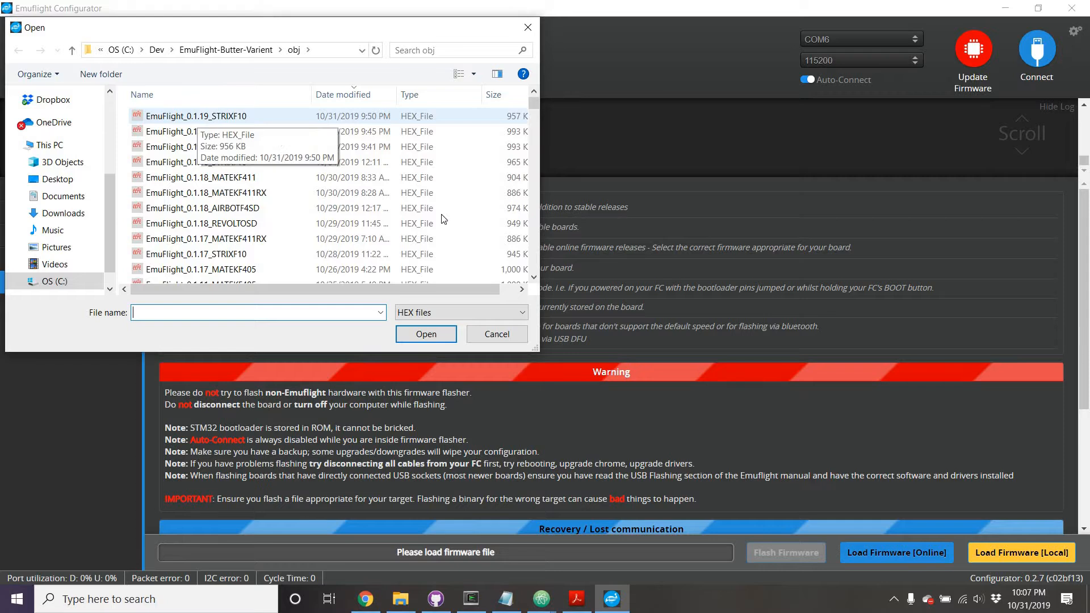
# Step: Load the local firmware file EmuFlight_0.1.19_STRIXF10, flash it to the board and connect to the flight controller
pyautogui.click(210, 118)
pyautogui.click(425, 334)
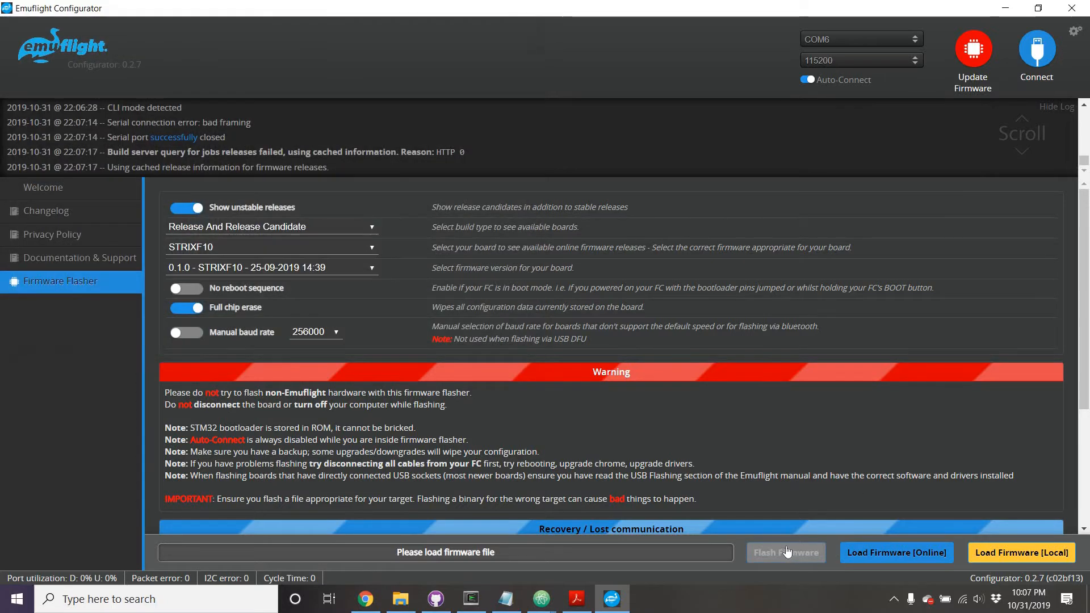
pyautogui.click(786, 552)
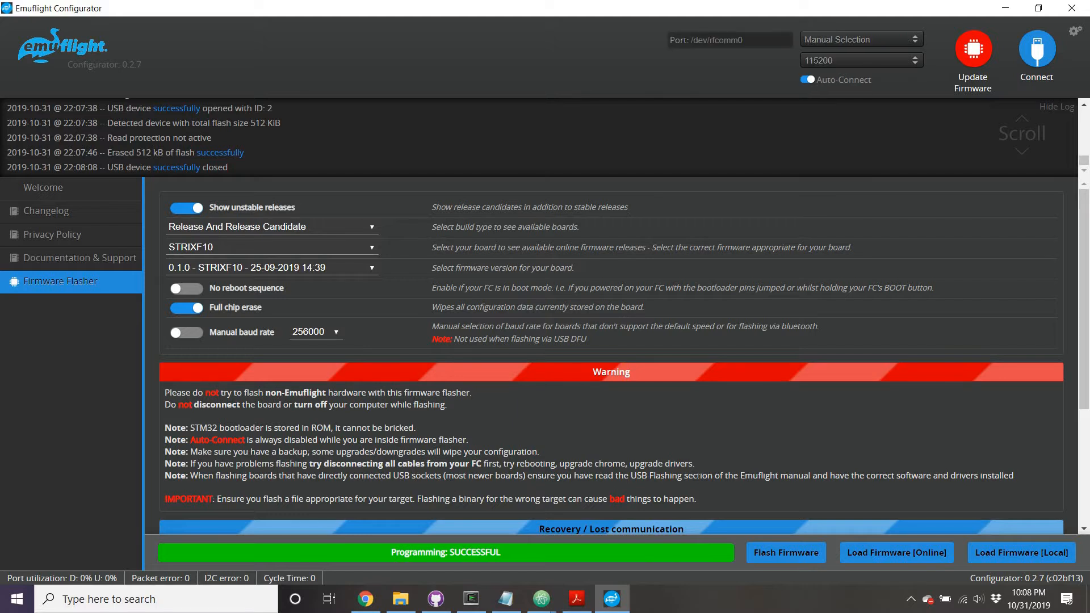
pyautogui.click(1043, 51)
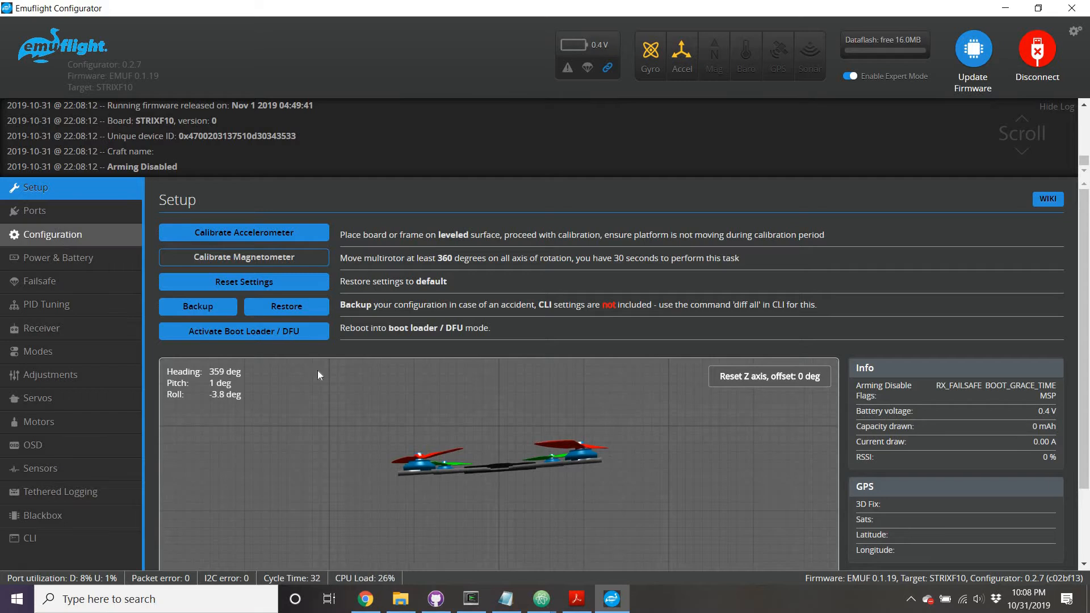
# Step: Disable the TELEMETRY feature in the board configuration, save and reboot
pyautogui.scroll(-4, 318, 370)
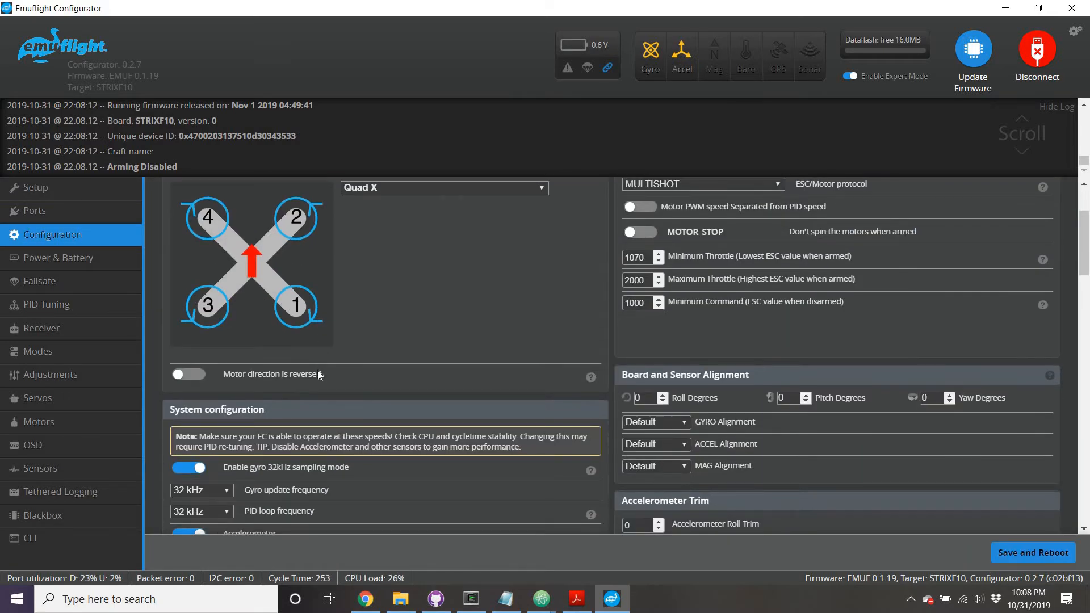
pyautogui.scroll(-3, 318, 370)
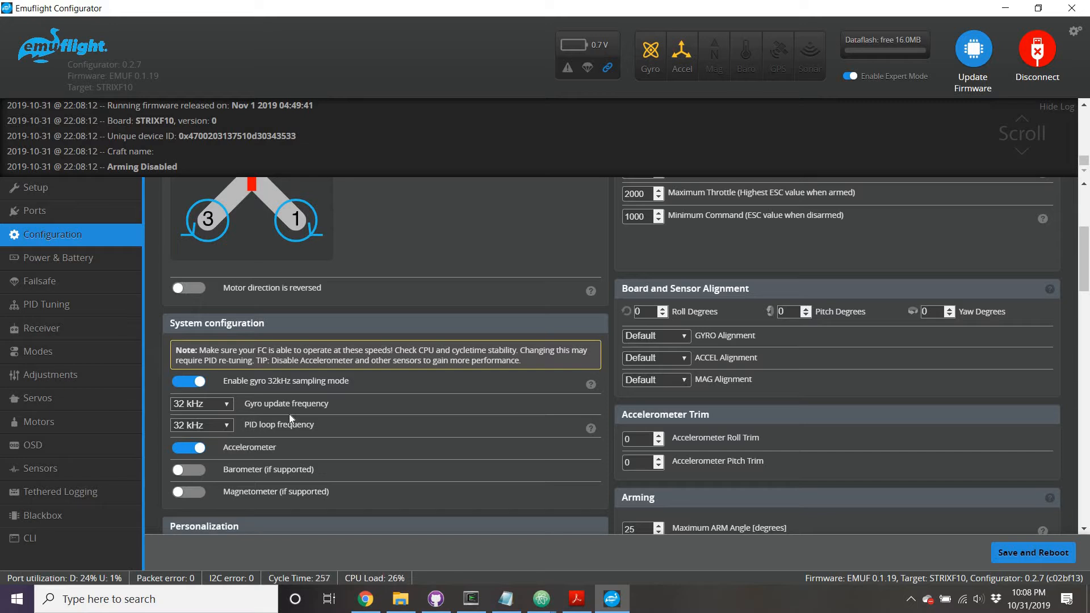
pyautogui.scroll(-3, 290, 419)
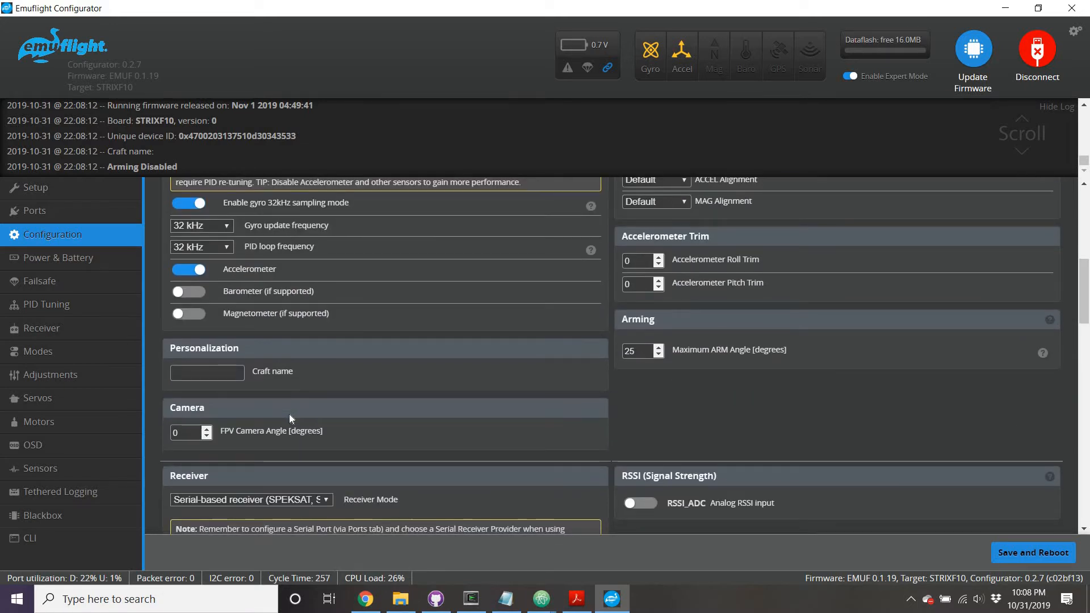
pyautogui.scroll(-2, 289, 419)
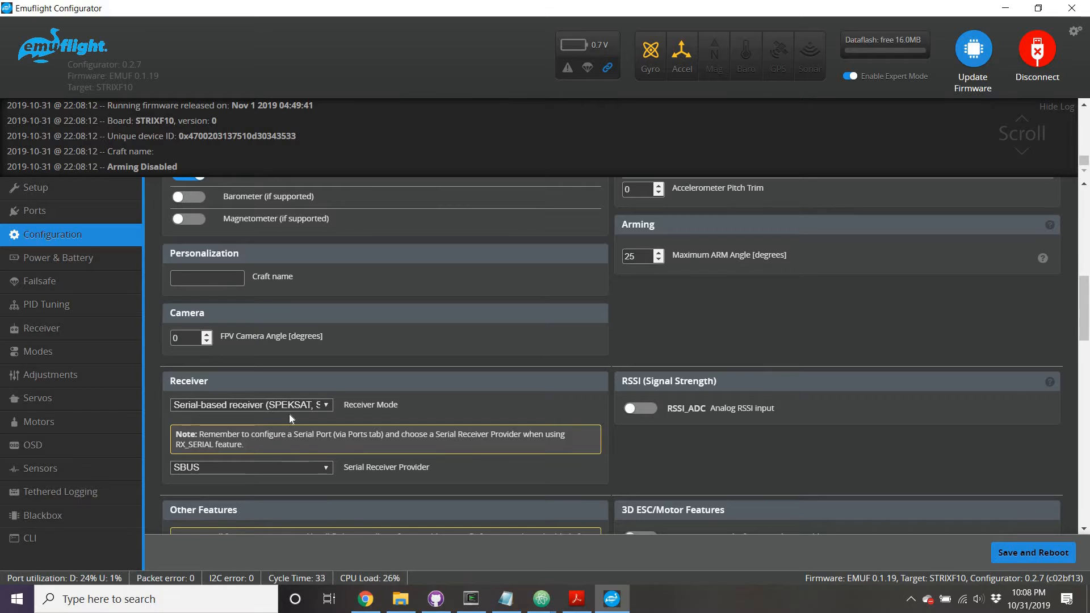
pyautogui.scroll(-5, 288, 414)
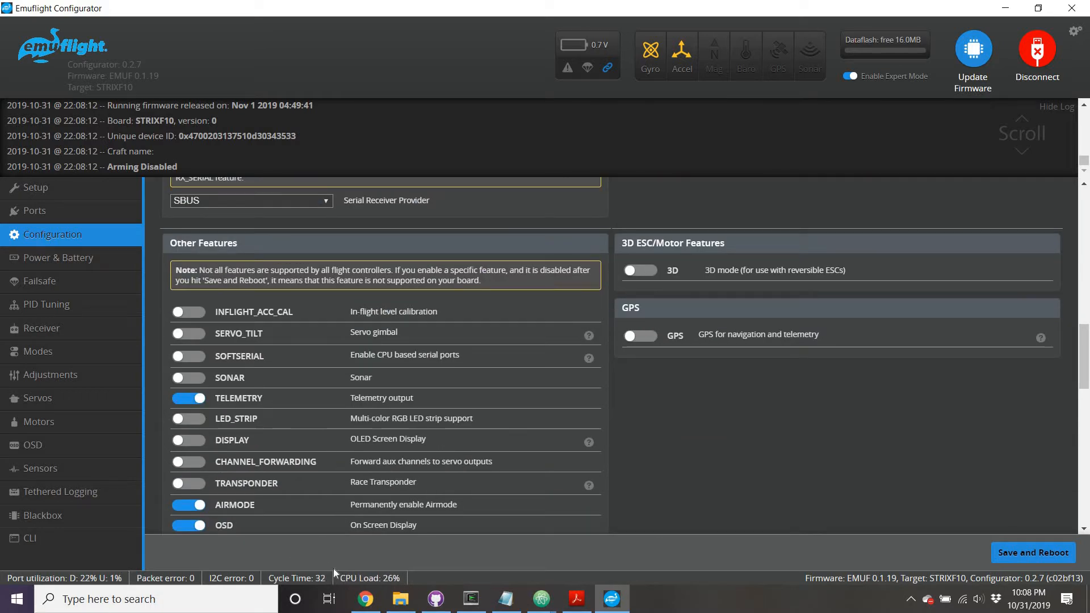
pyautogui.click(193, 399)
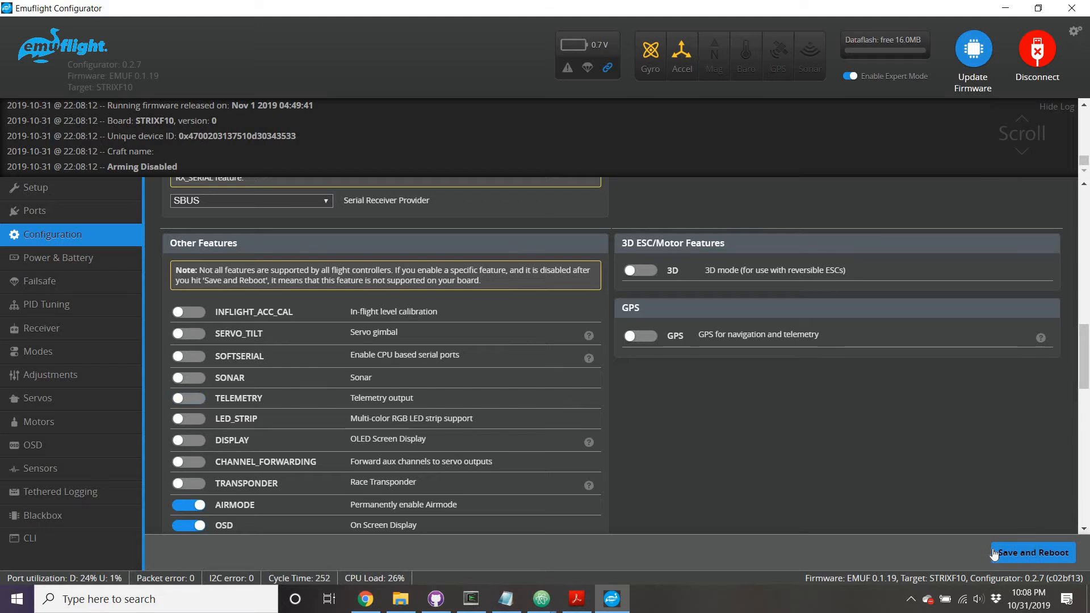
pyautogui.click(1034, 553)
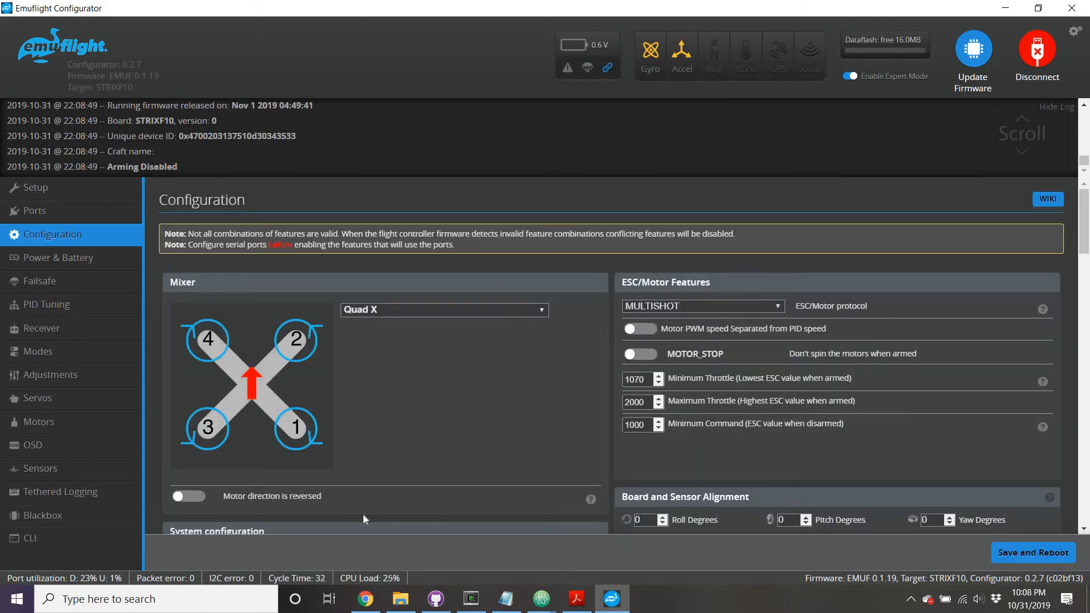
# Step: Enable the DYNAMIC_FILTER feature for gyro notch filtering, save and reboot
pyautogui.scroll(-4, 363, 514)
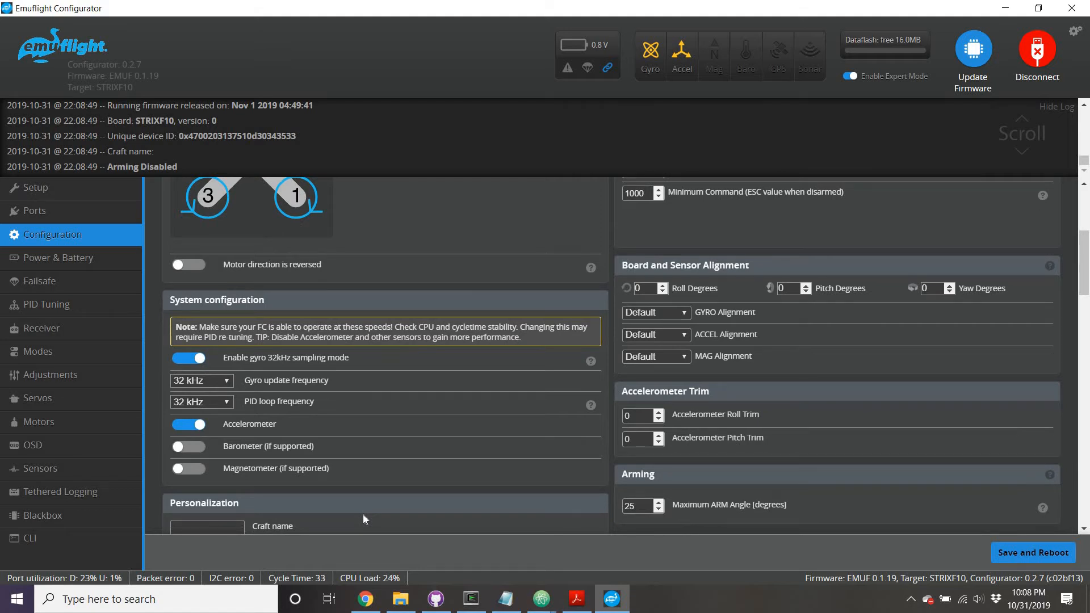
pyautogui.scroll(-4, 362, 514)
pyautogui.scroll(-10, 363, 515)
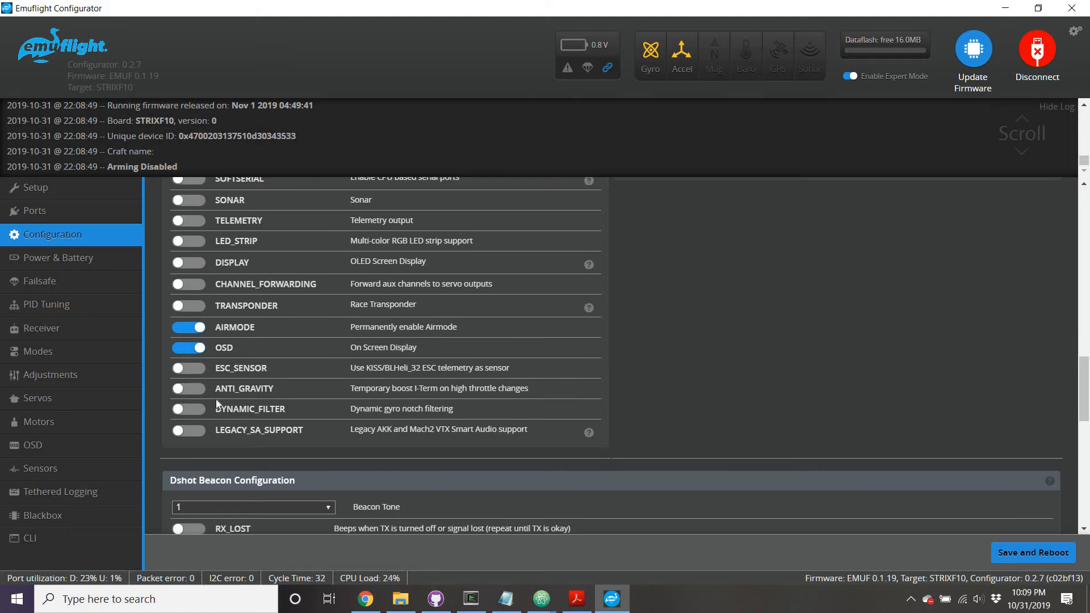
pyautogui.moveTo(216, 409); pyautogui.dragTo(461, 419)
pyautogui.click(461, 419)
pyautogui.click(191, 413)
pyautogui.click(1025, 552)
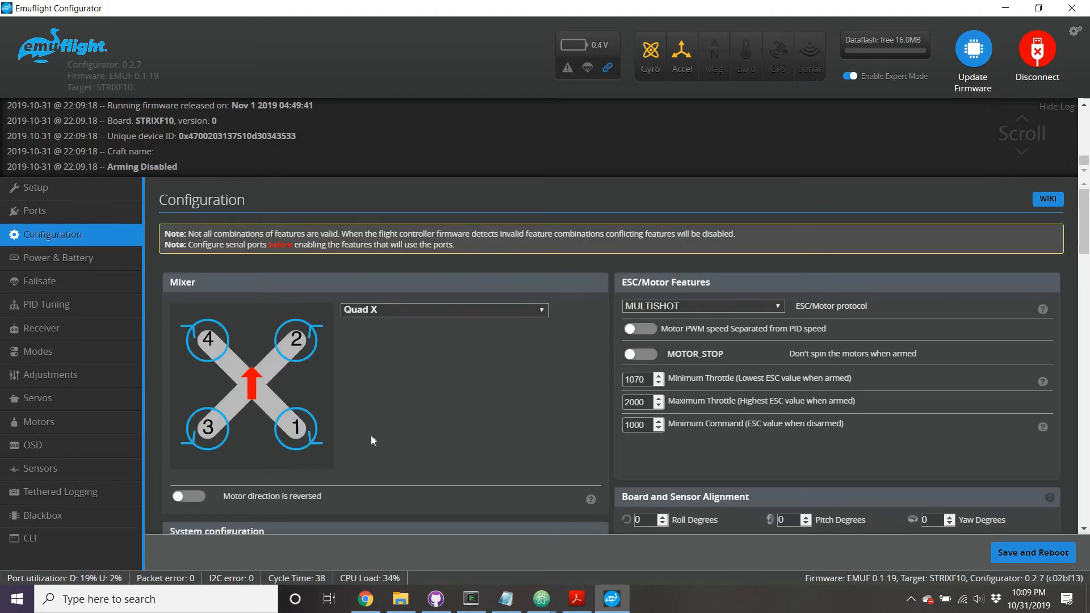
# Step: Check the feature switches in the configuration and save the PID tuning settings of Profile 1
pyautogui.scroll(-9, 372, 441)
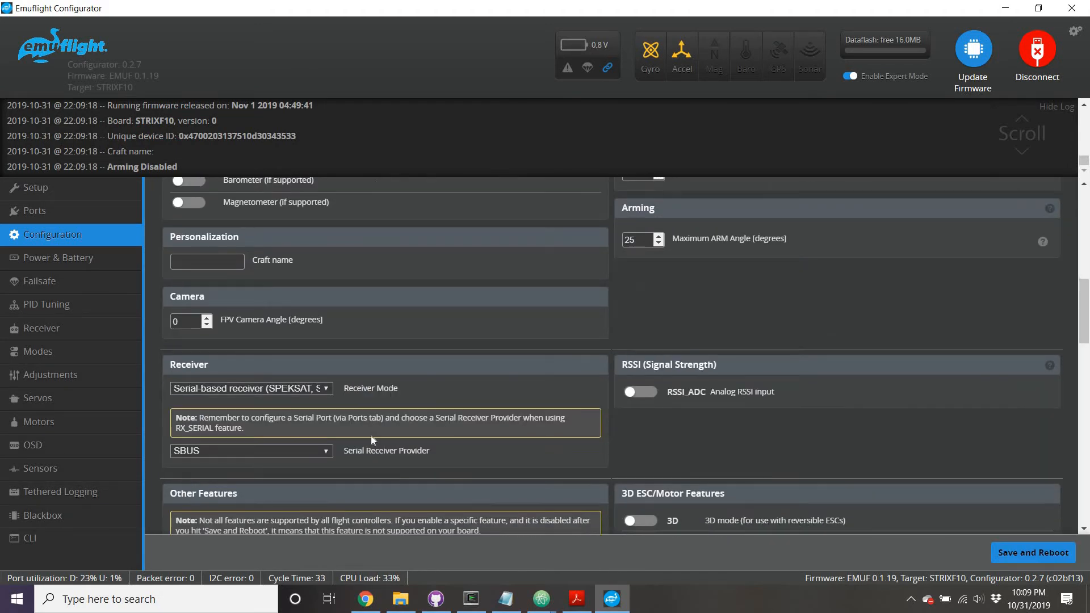
pyautogui.scroll(-10, 264, 311)
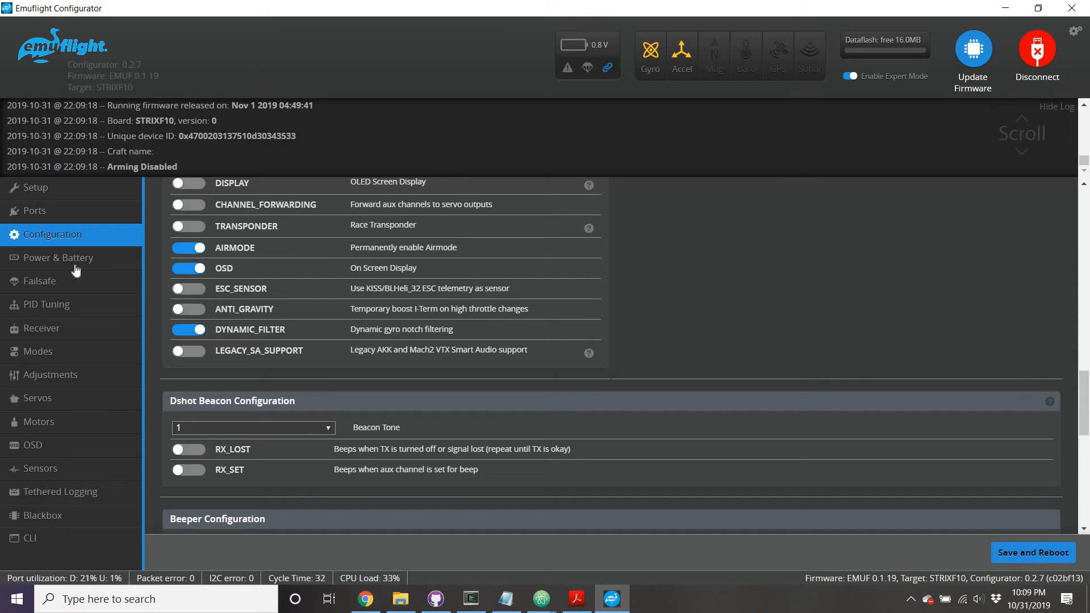
pyautogui.click(74, 316)
pyautogui.scroll(-2, 673, 415)
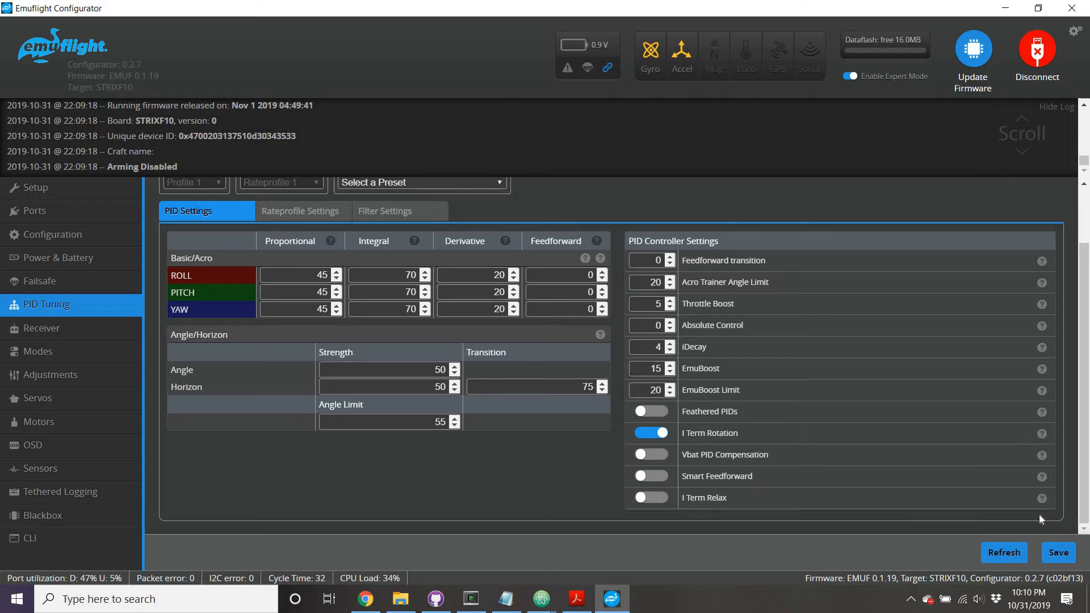
pyautogui.click(1059, 552)
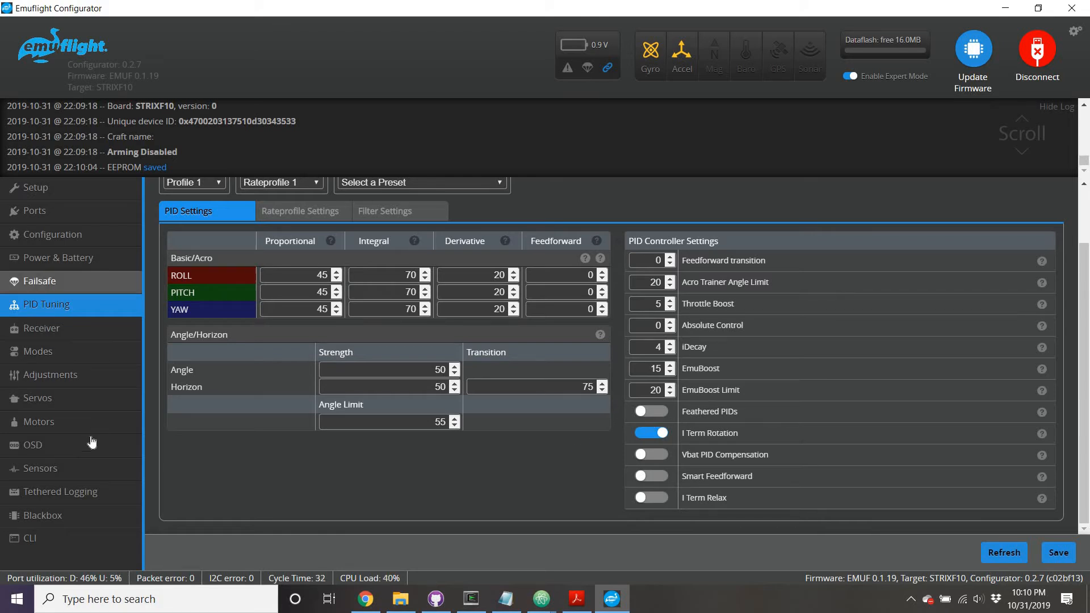
# Step: Query the SPA settings in the CLI with the command "get spa"
pyautogui.click(65, 534)
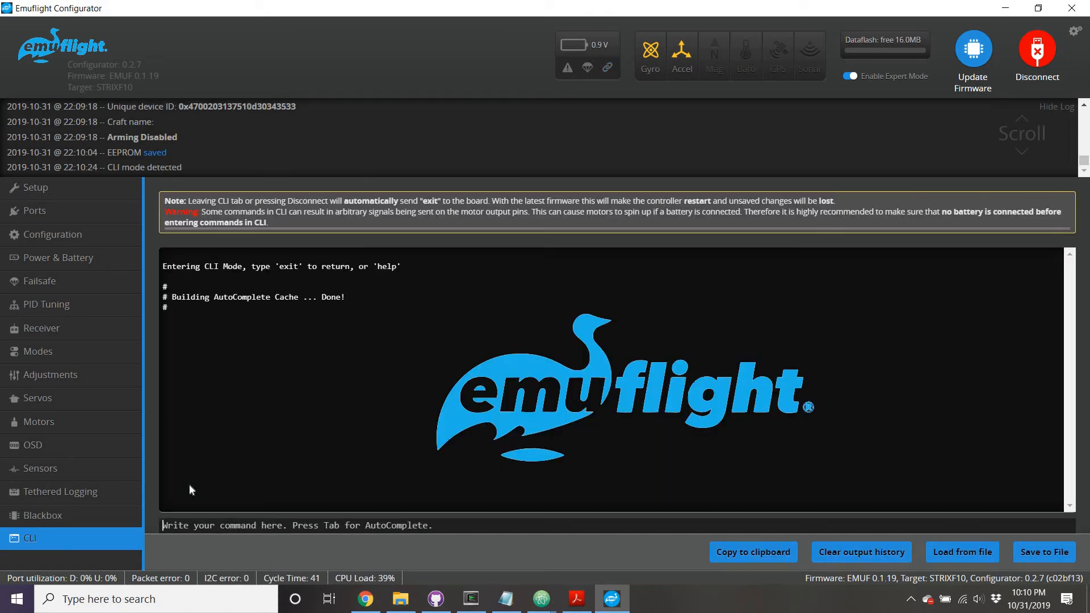
pyautogui.write('spa')
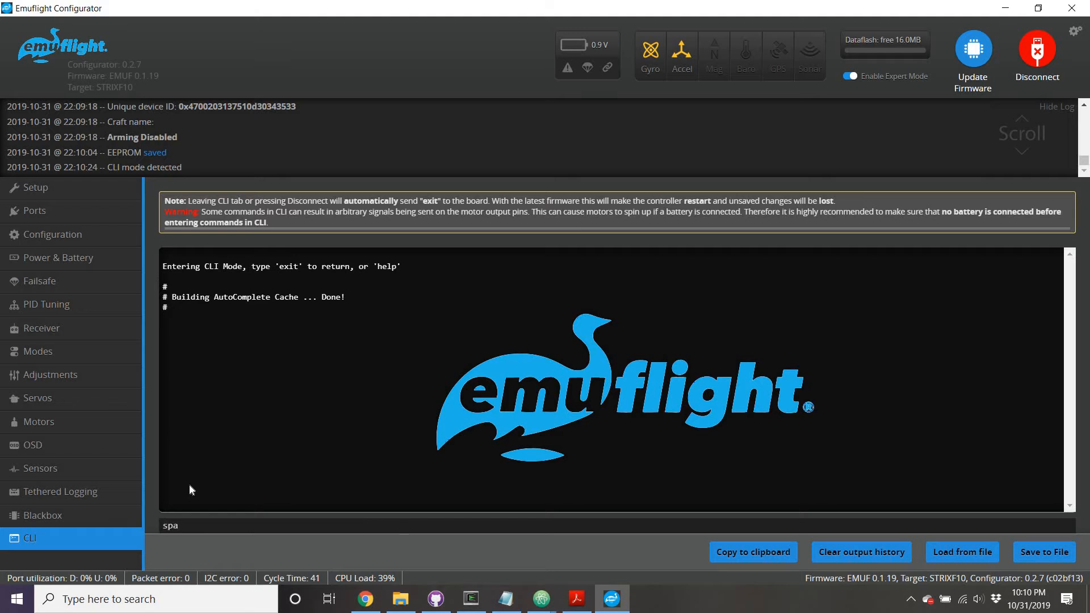
pyautogui.press('BackSpace')
pyautogui.press('BackSpace')
pyautogui.press('BackSpace')
pyautogui.write('get spa')
pyautogui.press('Return')
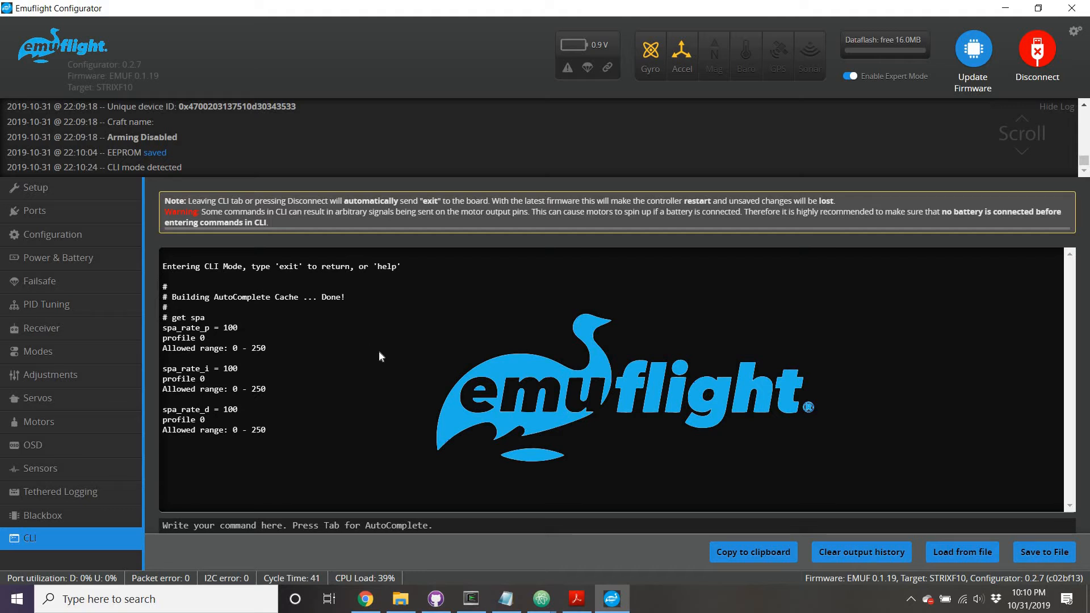
# Step: Set spa_rate_p to 150 with the CLI command "set spa_rate_p = 150"
pyautogui.write('spa')
pyautogui.press('BackSpace')
pyautogui.press('BackSpace')
pyautogui.write('et ')
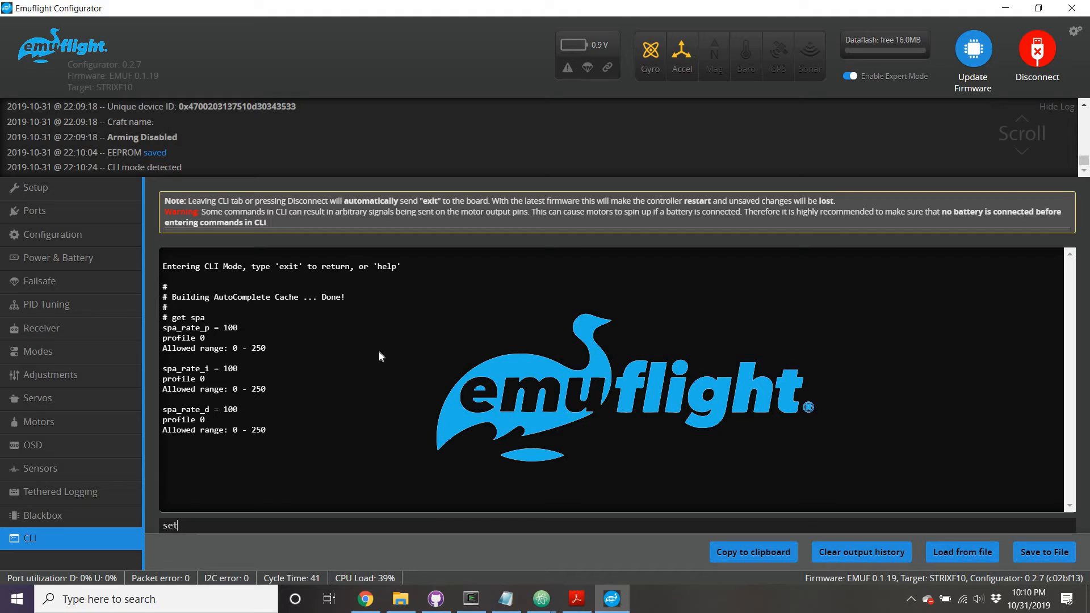
pyautogui.write('spa_rate')
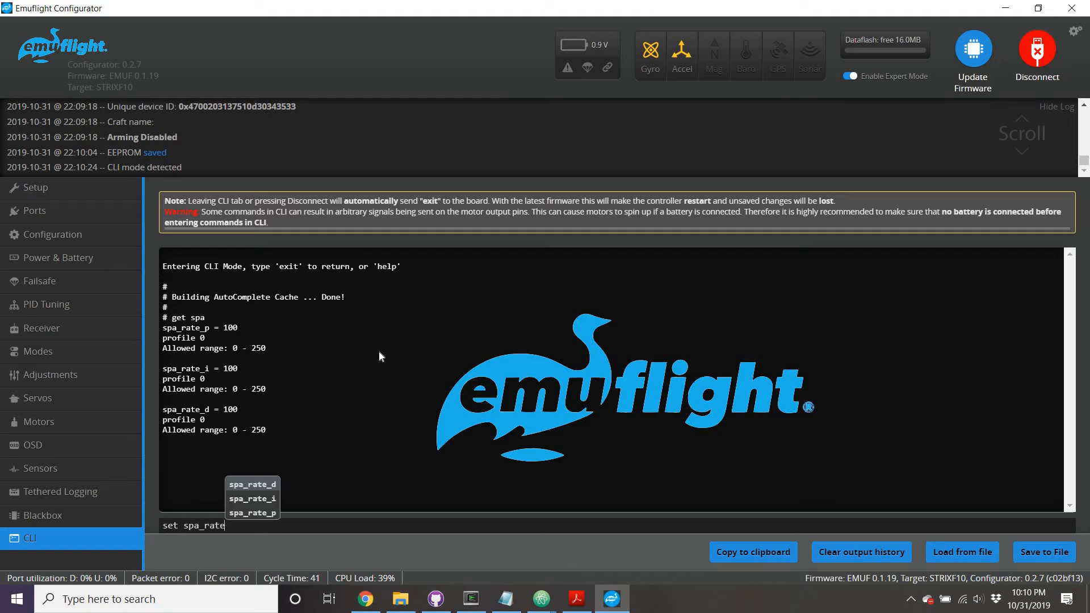
pyautogui.write('_p')
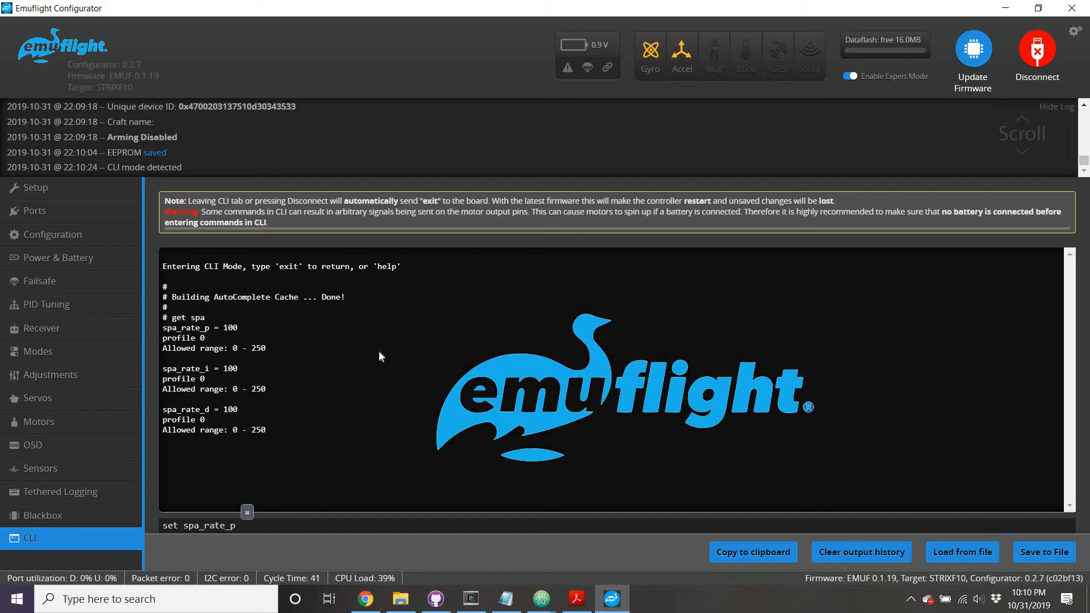
pyautogui.write('= 150')
pyautogui.press('Return')
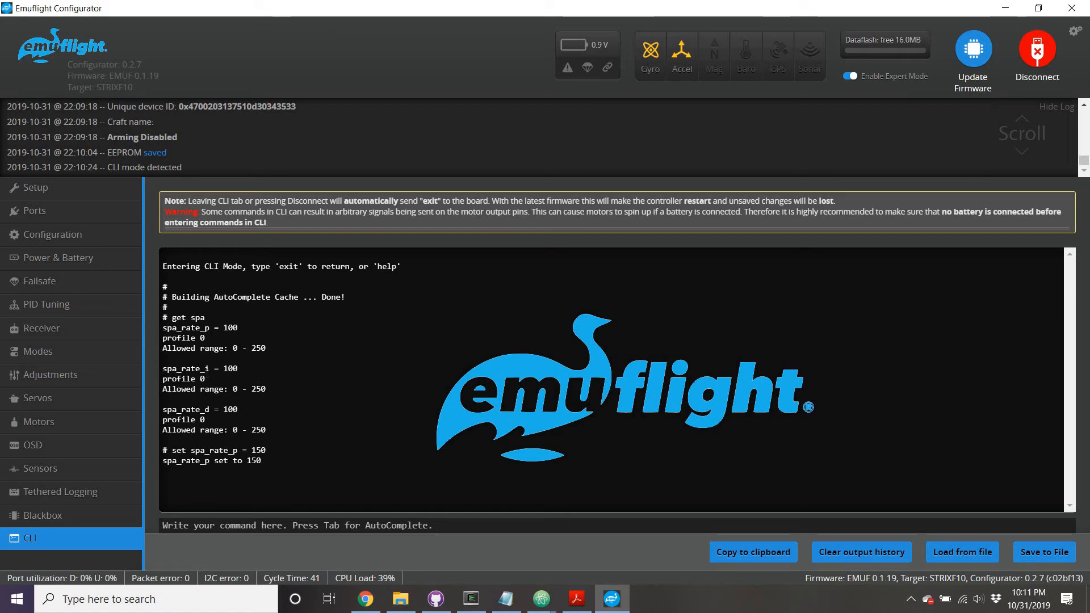
pyautogui.moveTo(243, 370); pyautogui.dragTo(163, 369)
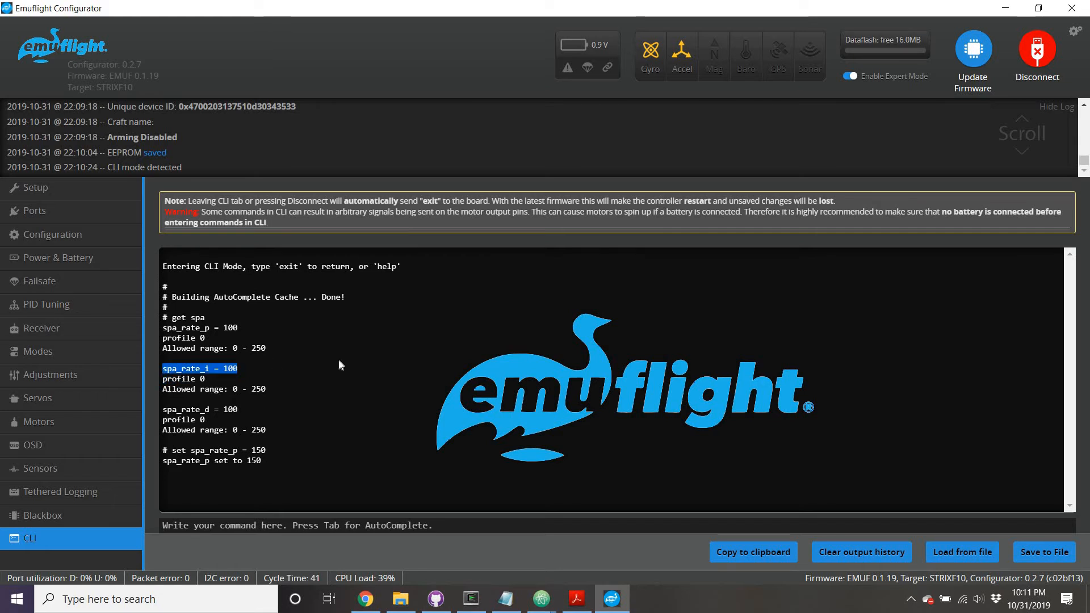
pyautogui.click(391, 364)
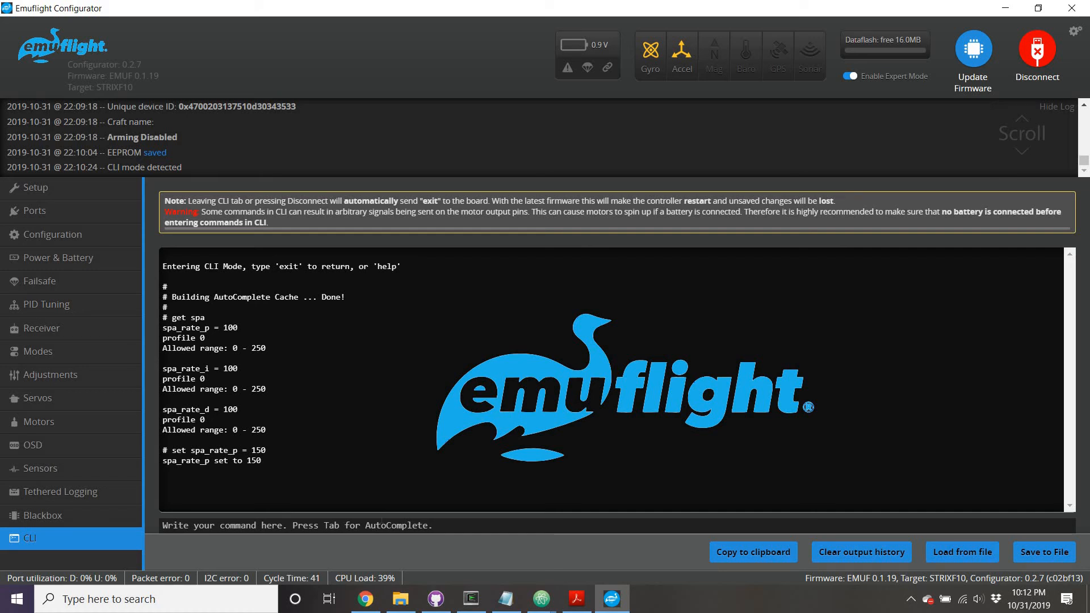
# Step: Set dterm_kalman_q to 0 in the CLI and store the changes with the "save" command
pyautogui.write('set dterm_')
pyautogui.write('k')
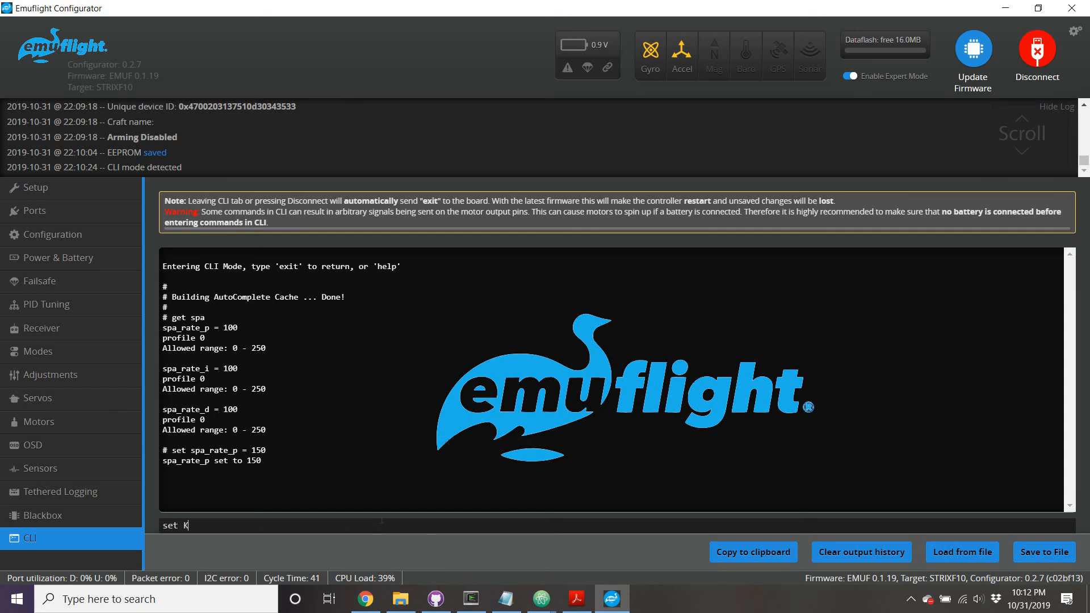
pyautogui.write('alman_')
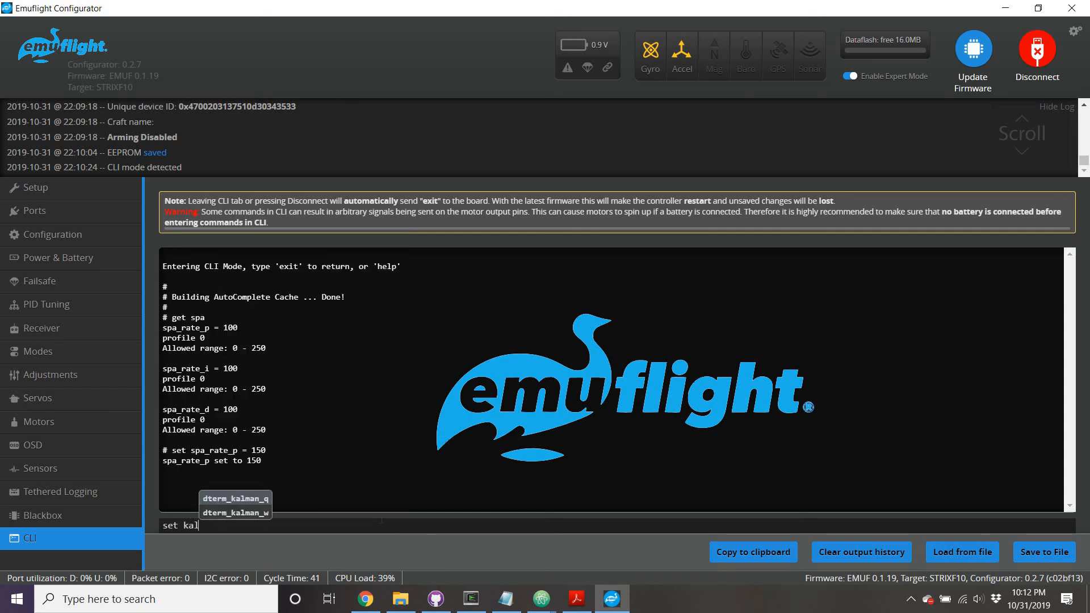
pyautogui.press('Tab')
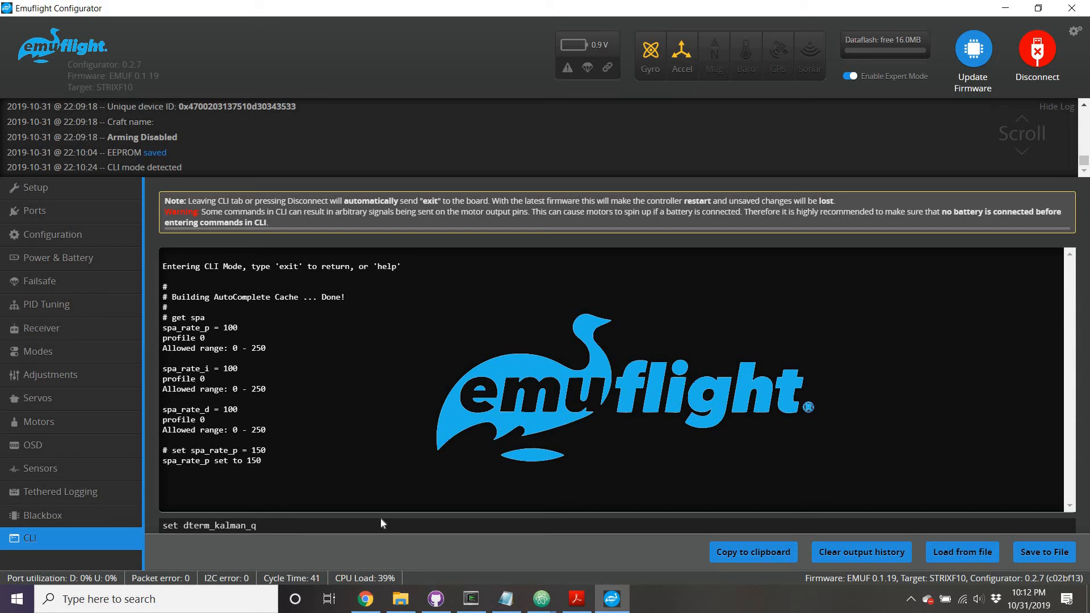
pyautogui.write('= 0')
pyautogui.press('Return')
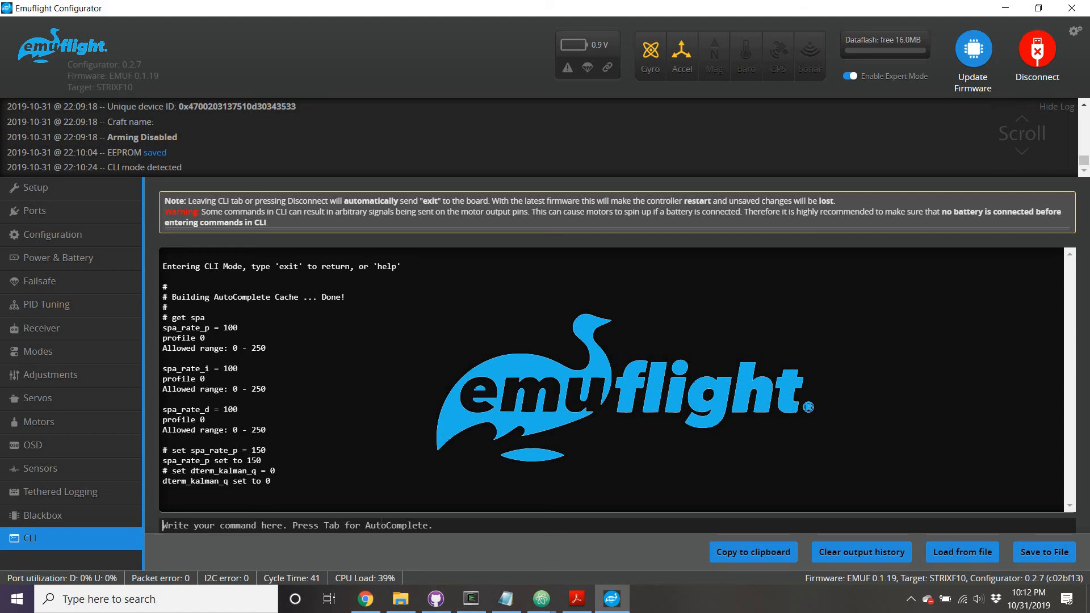
pyautogui.write('save')
pyautogui.press('Return')
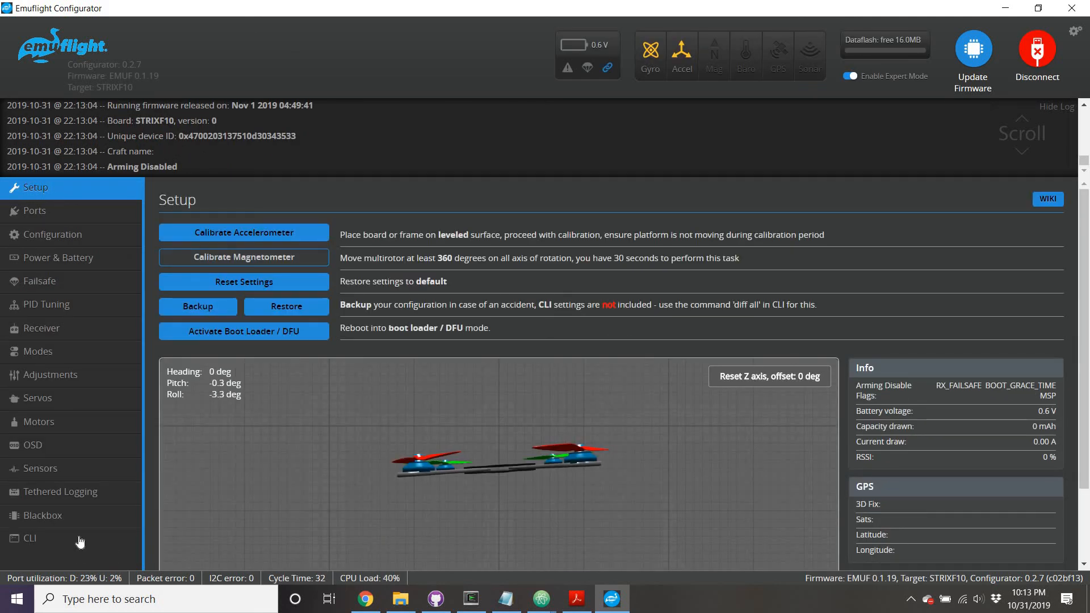
# Step: Reopen the CLI after the board has rebooted
pyautogui.click(80, 539)
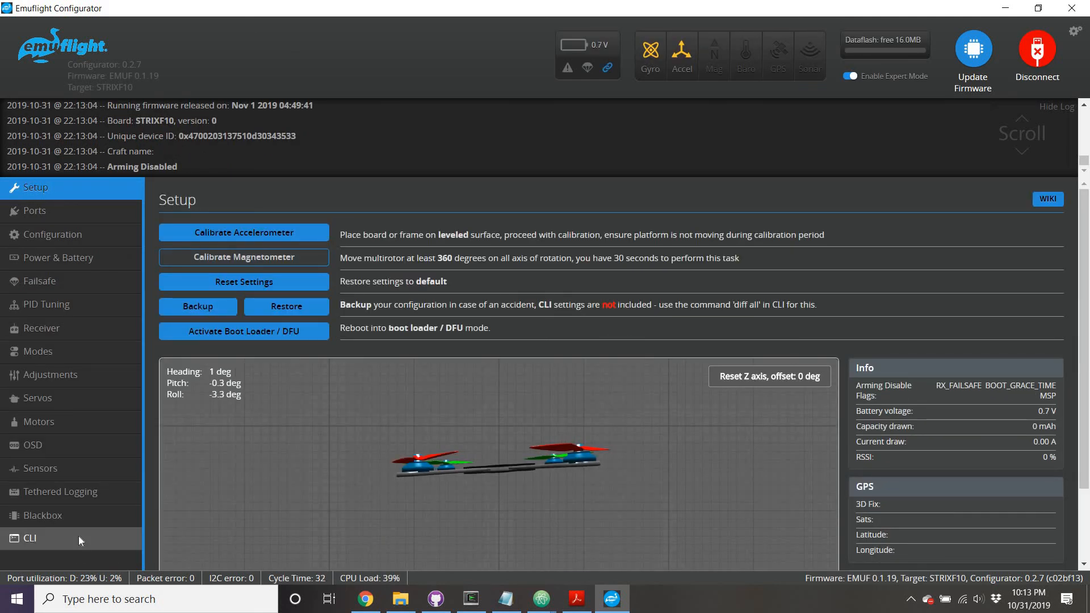